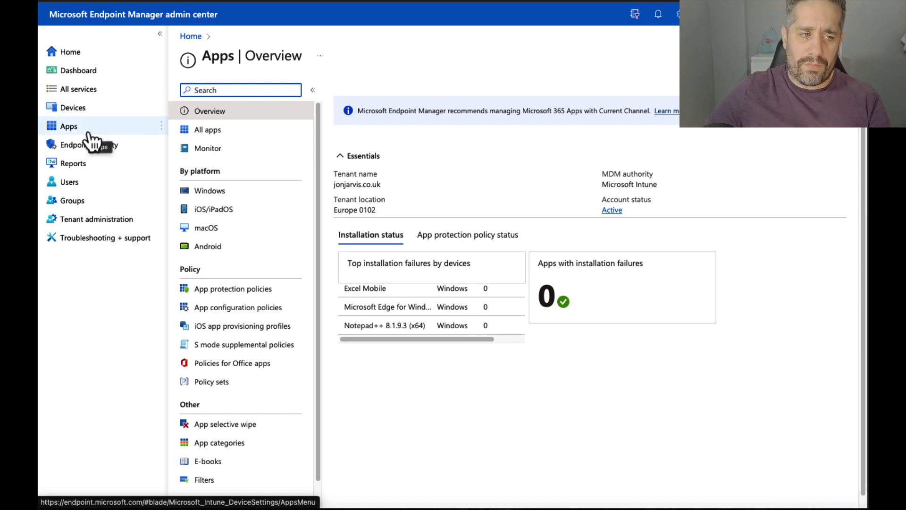
From the Windows apps list, start adding an app of type Microsoft Store app (new).
left_click(200, 190)
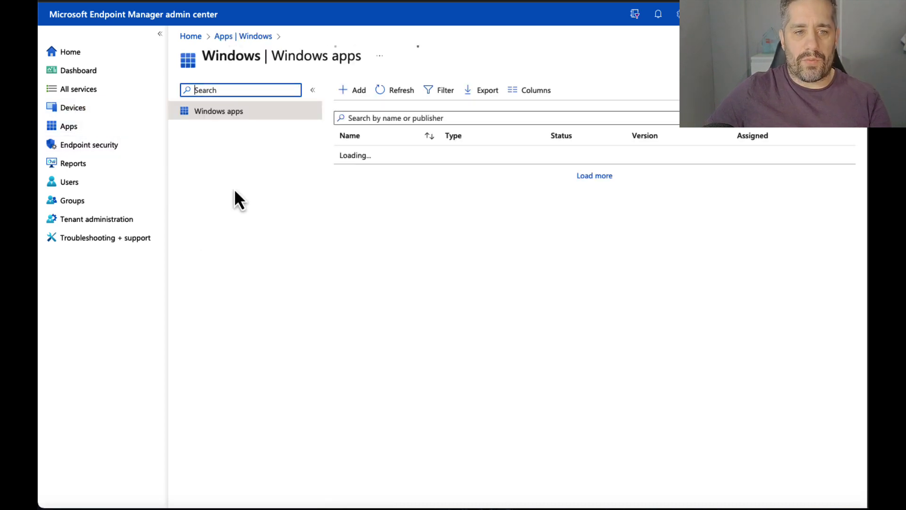
left_click(360, 92)
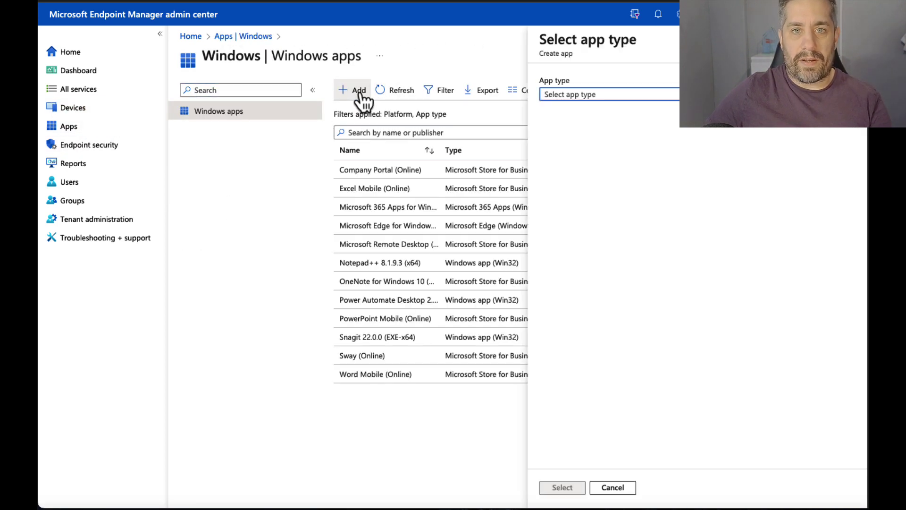
left_click(669, 94)
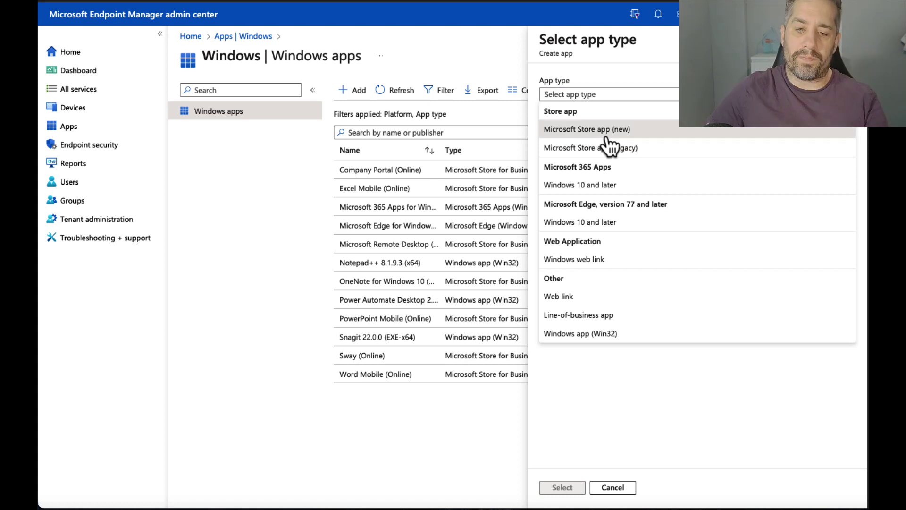
left_click(604, 130)
left_click(562, 487)
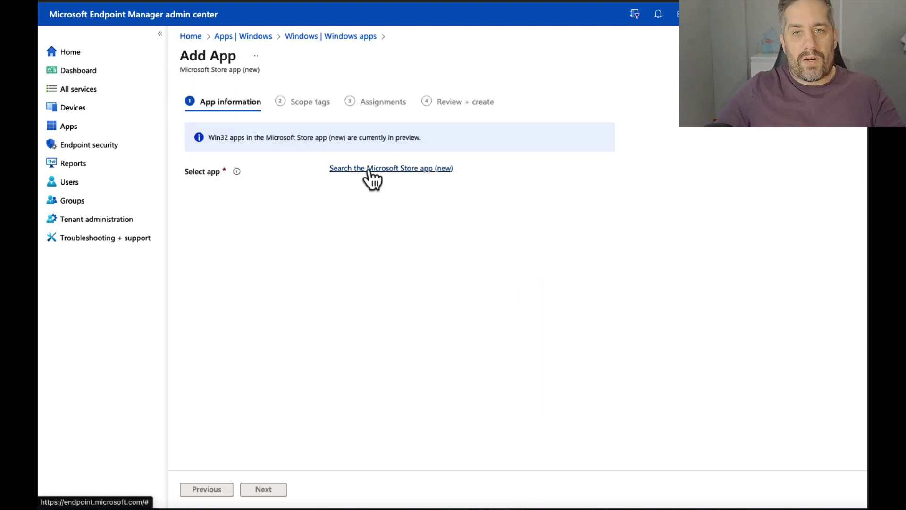
Search the Microsoft Store for 'adobe' and pick Adobe Acrobat Reader DC from the results.
left_click(371, 170)
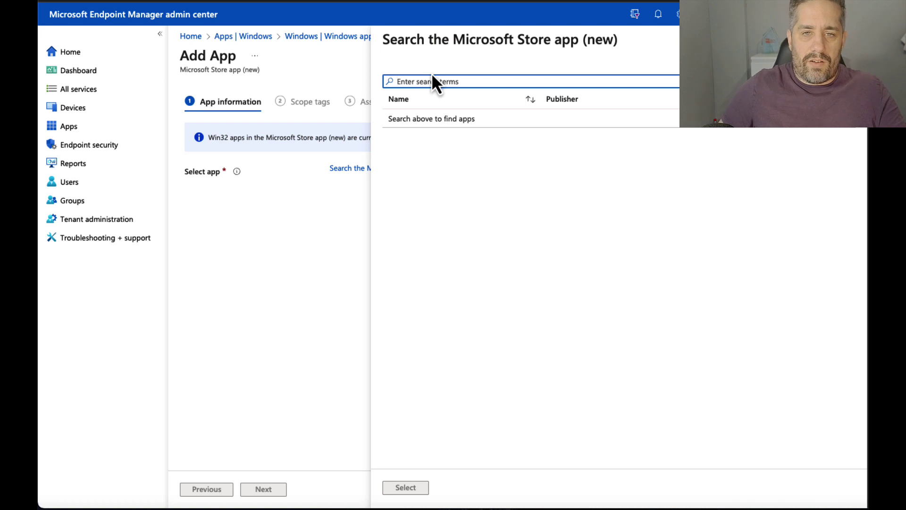
type("adobe")
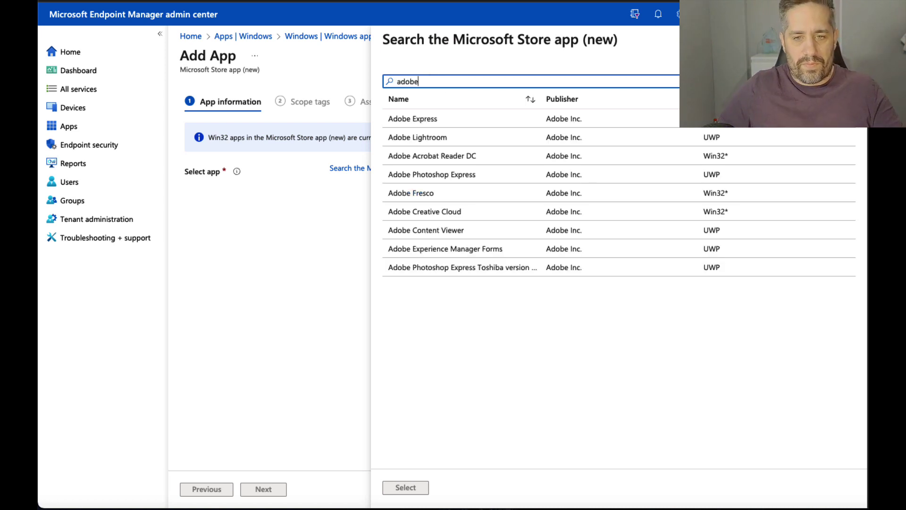
left_click(431, 117)
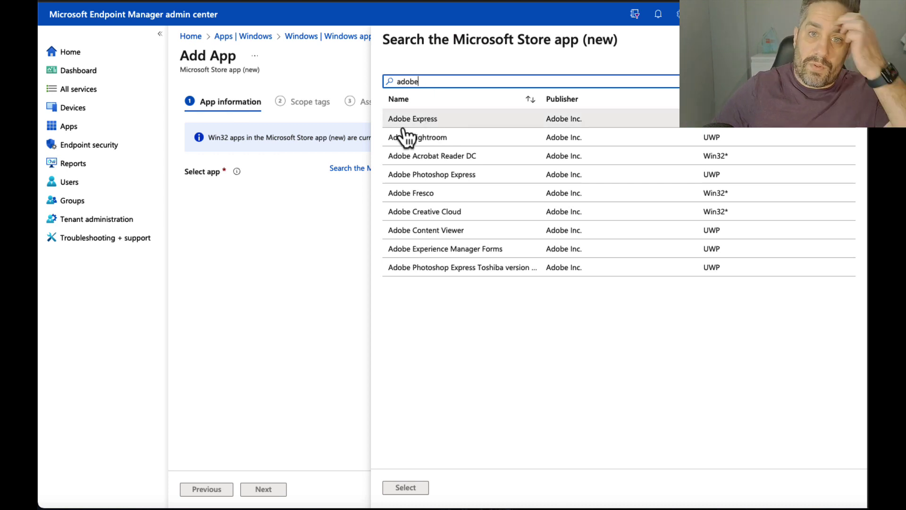
left_click(429, 160)
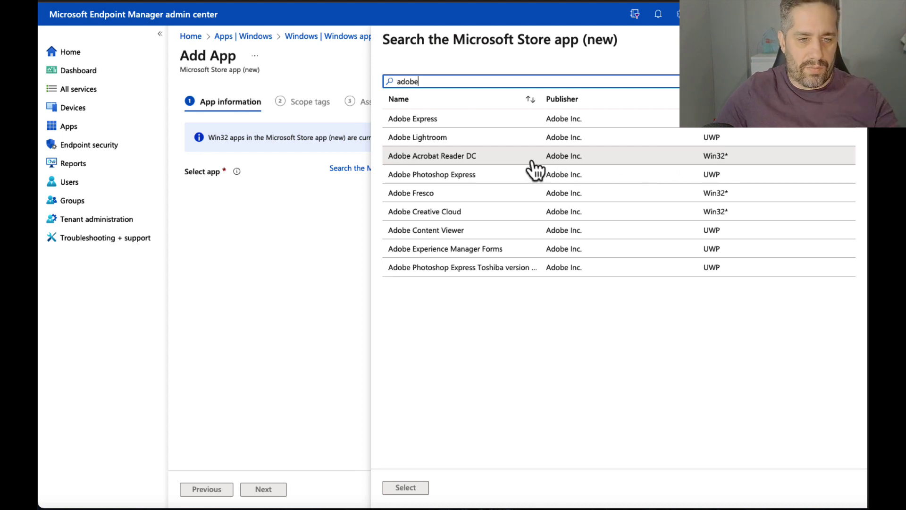
left_click(473, 159)
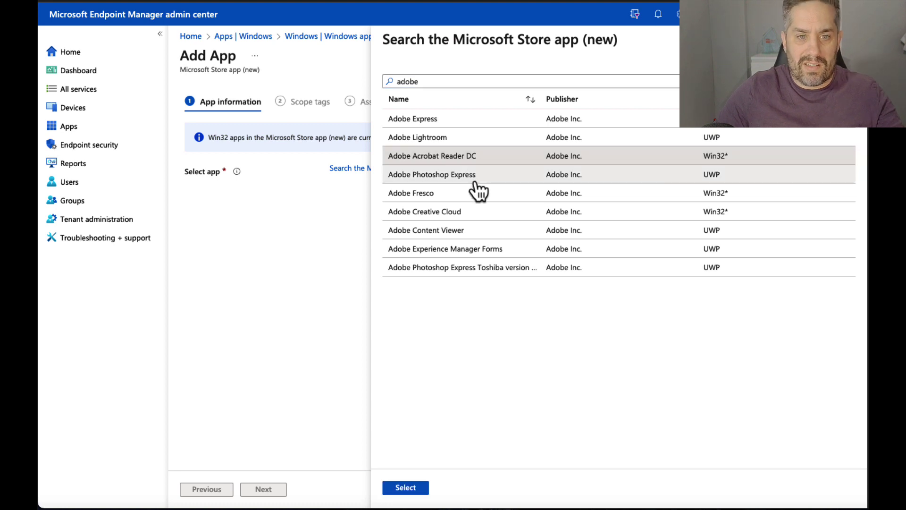
Confirm Adobe Acrobat Reader DC as the Store app and review its filled-in app information.
left_click(406, 487)
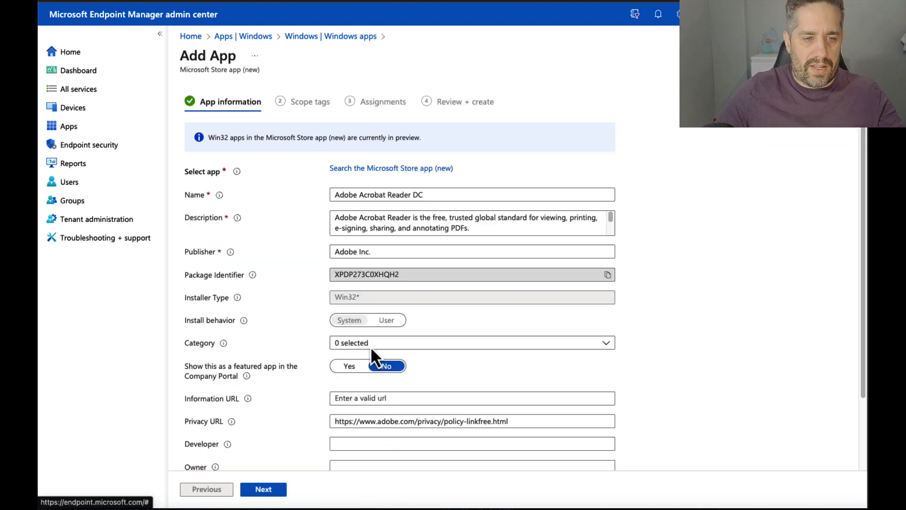
scroll(287, 228, "down", 1)
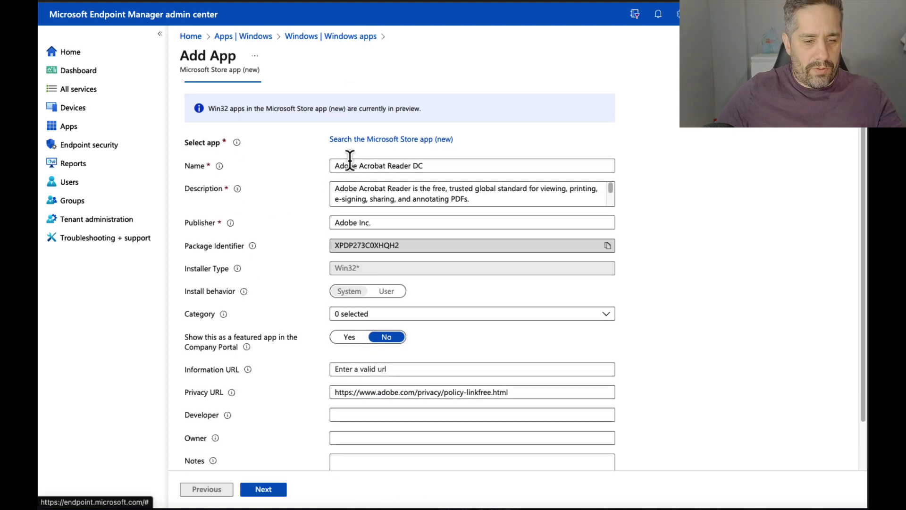
scroll(370, 176, "down", 2)
scroll(354, 175, "up", 1)
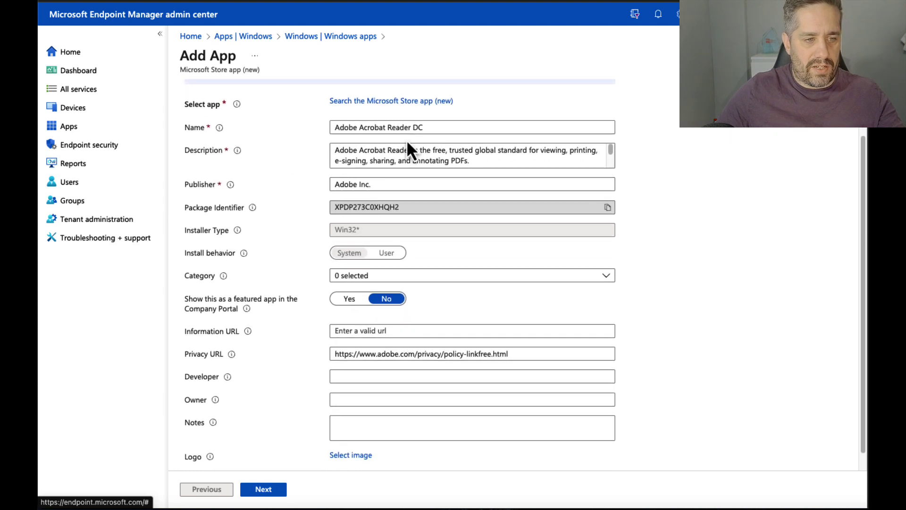
Set the app category to Productivity and make it a featured app in the Company Portal.
left_click(375, 275)
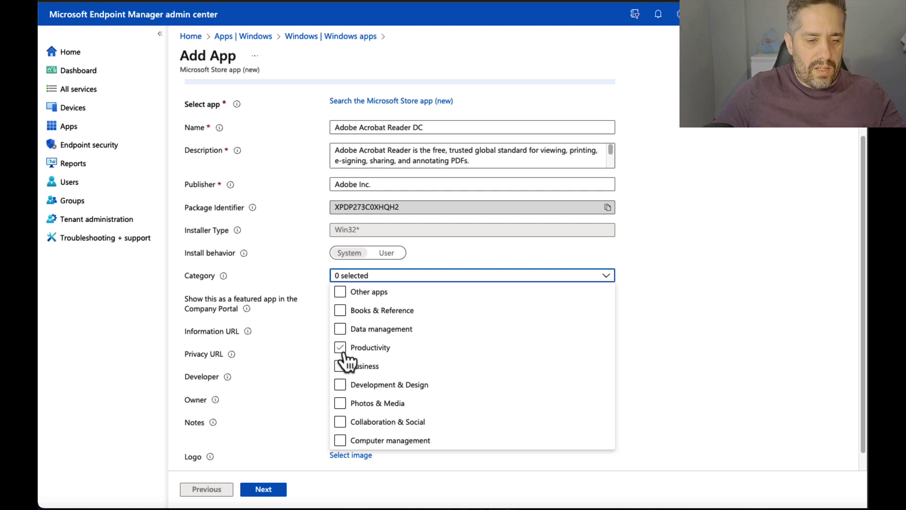
left_click(352, 350)
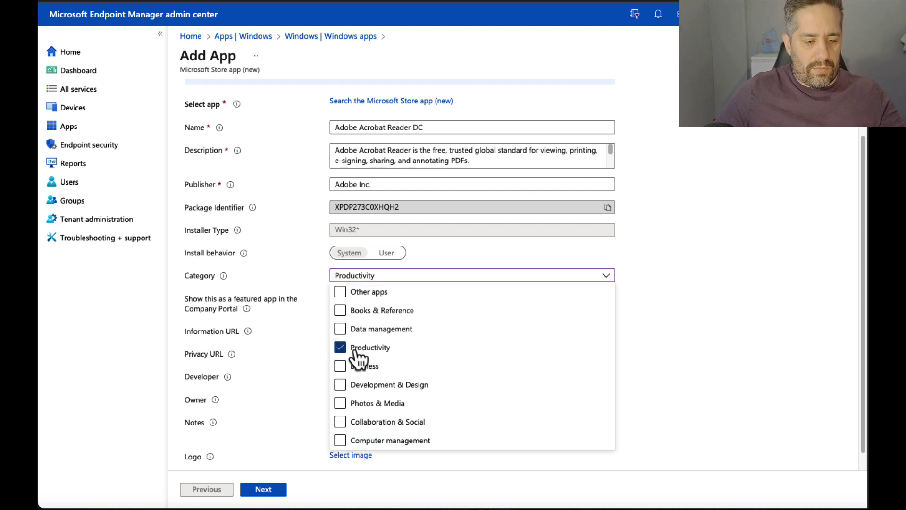
left_click(272, 371)
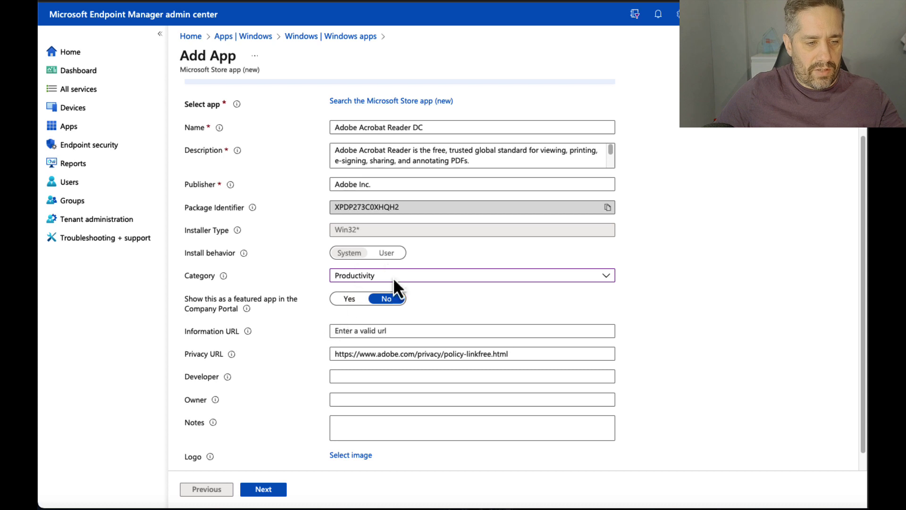
left_click(350, 299)
scroll(312, 336, "down", 1)
Skip Scope tags and add group GRP_W365_Ent_2vCPU_4GB_64GB, found by searching 'w365', under Required.
left_click(263, 494)
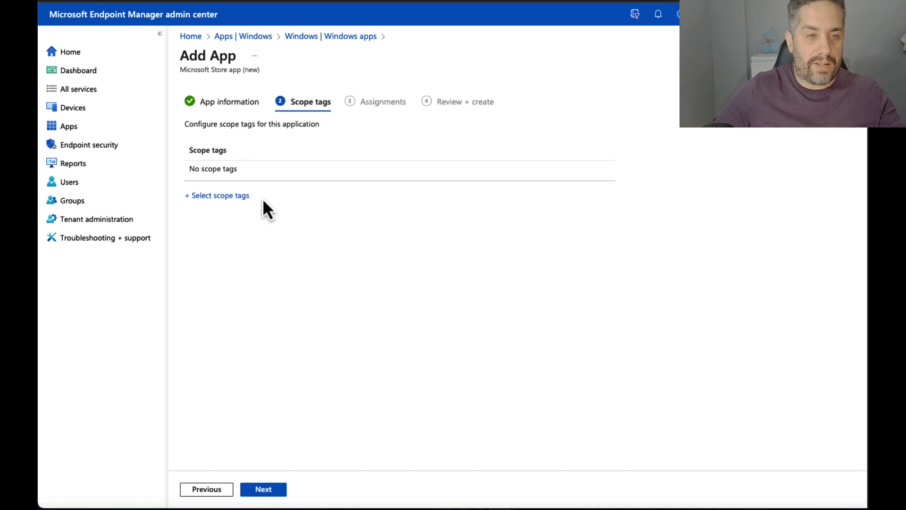
left_click(263, 491)
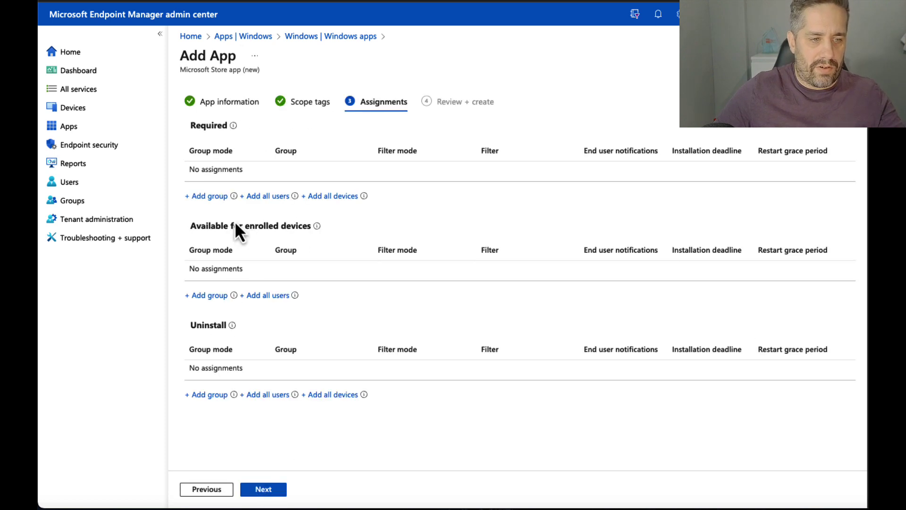
left_click(204, 199)
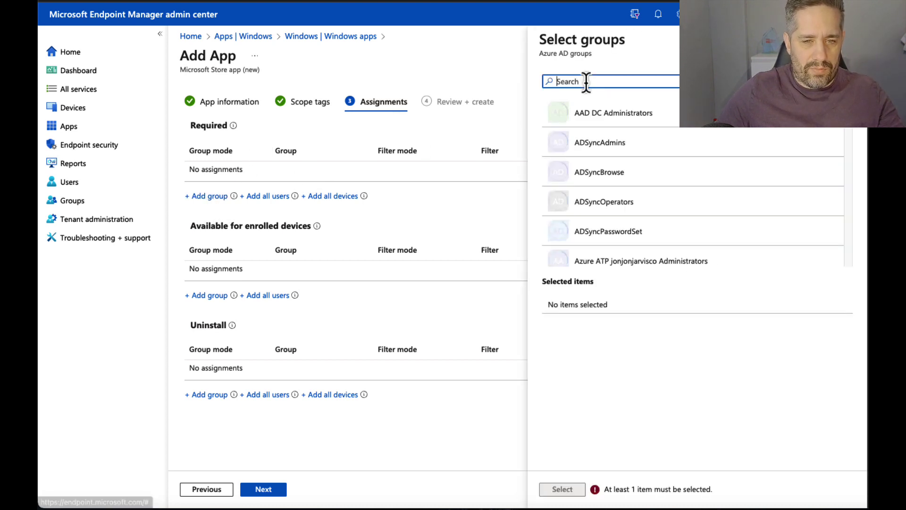
type("w36")
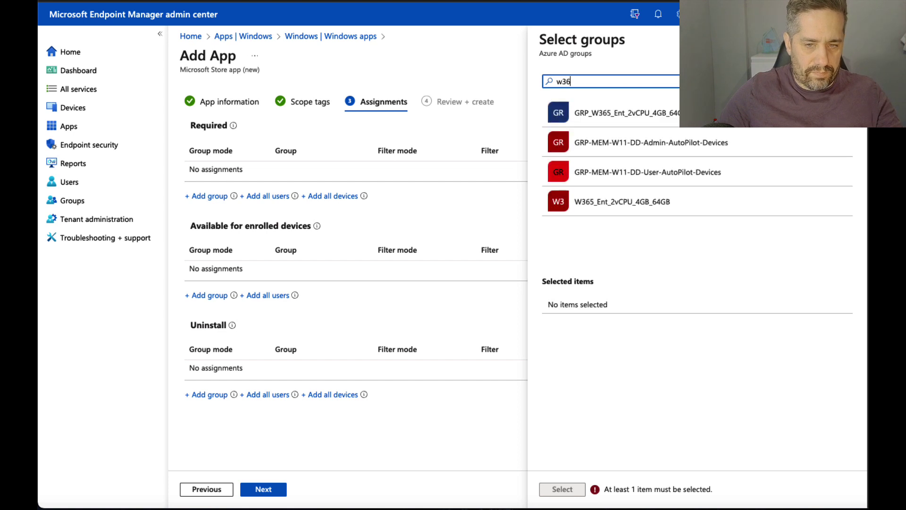
type("5")
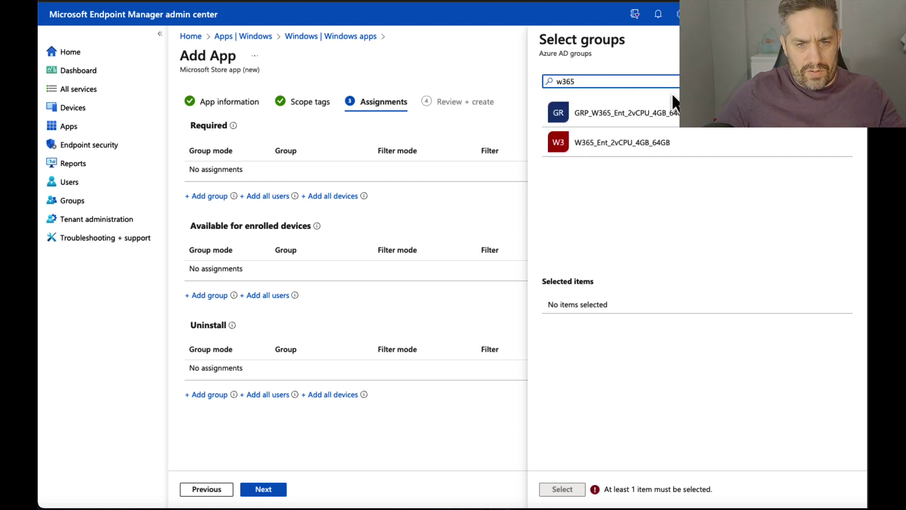
left_click(641, 112)
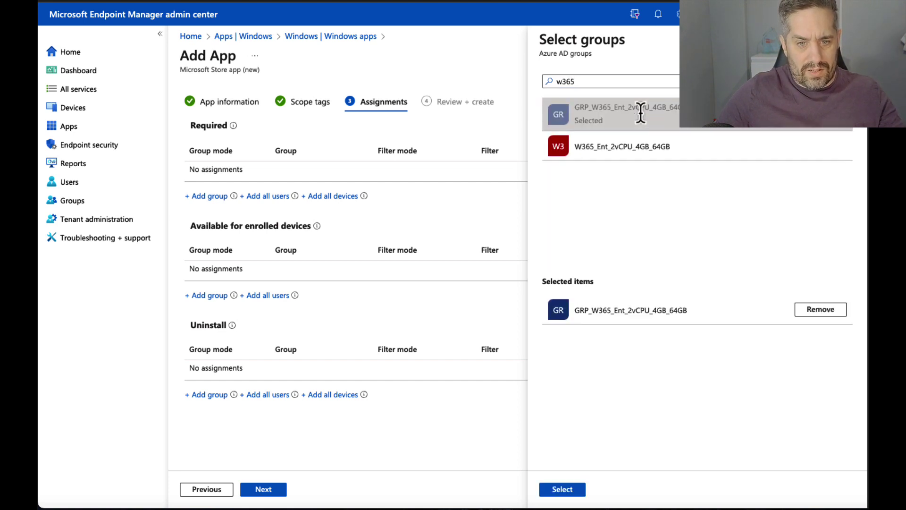
left_click(554, 491)
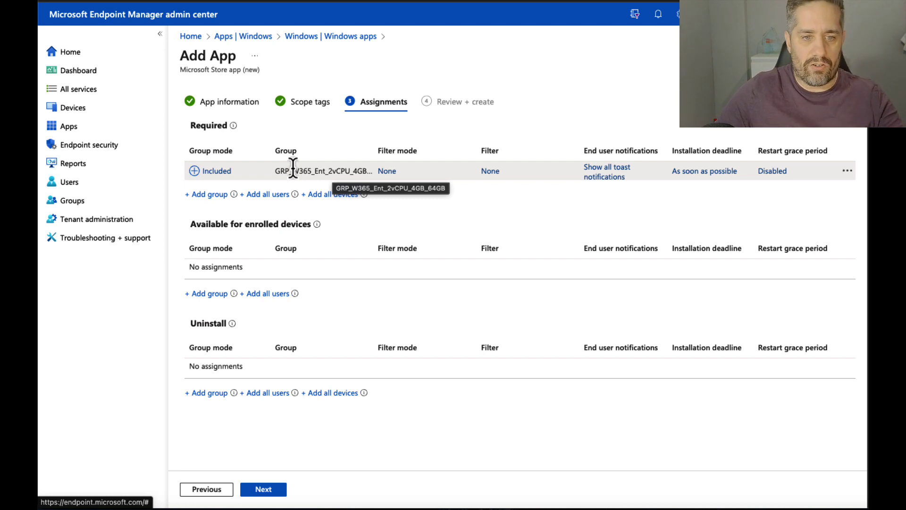
Leave the assignment filter unchanged, then review and create the Adobe Acrobat Reader DC app.
left_click(387, 171)
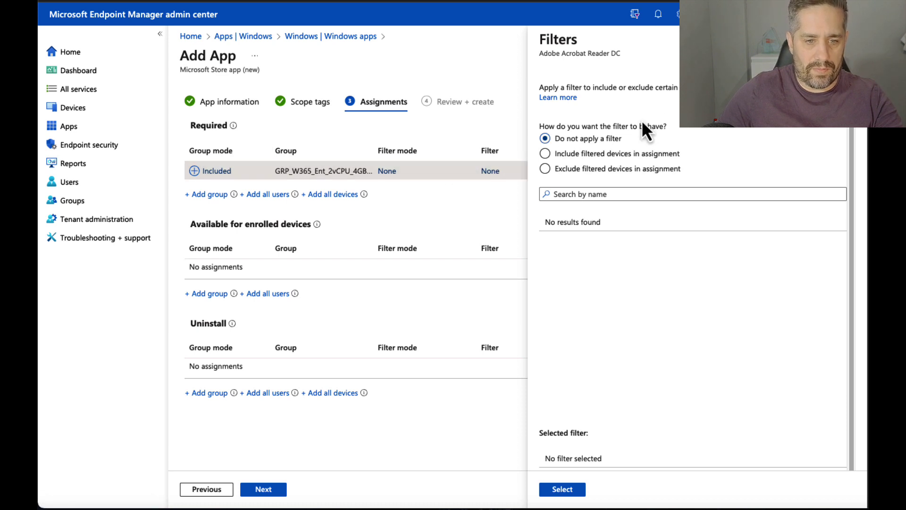
key("Escape")
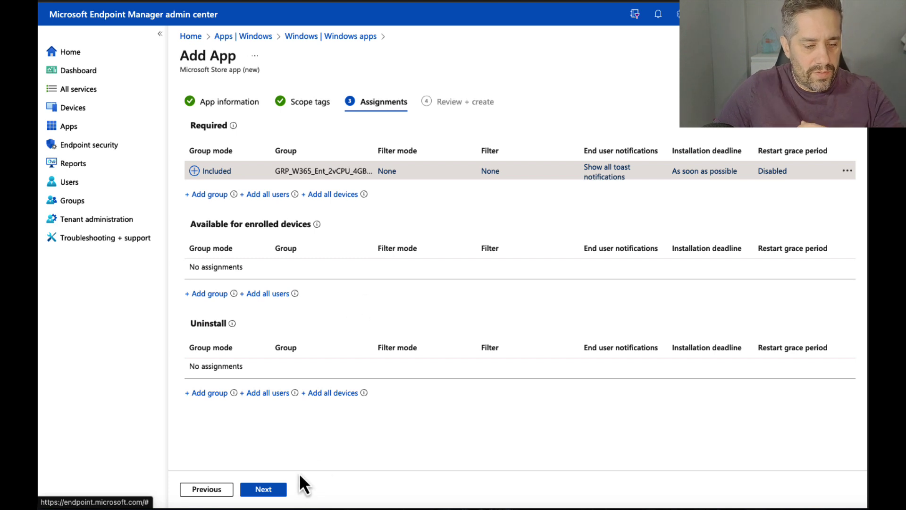
left_click(271, 494)
left_click(272, 495)
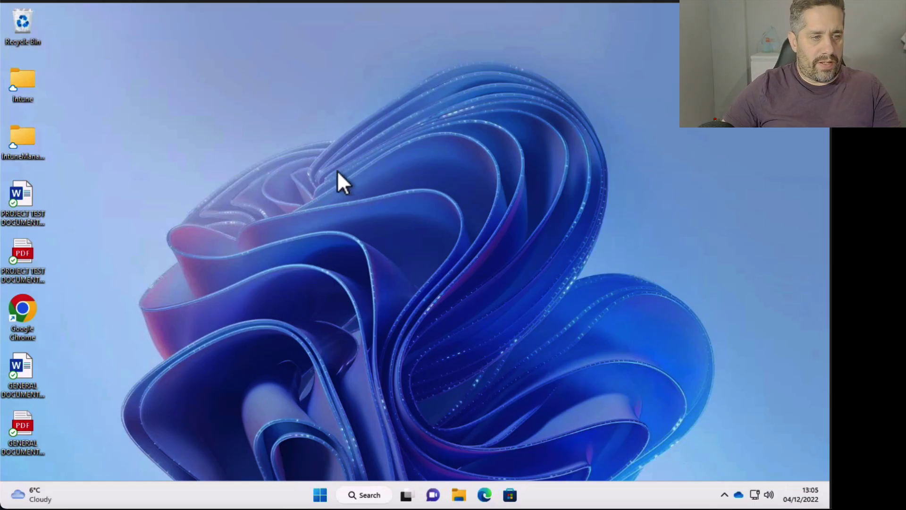
Open the Cloud PC's notification centre from the taskbar clock.
left_click(808, 497)
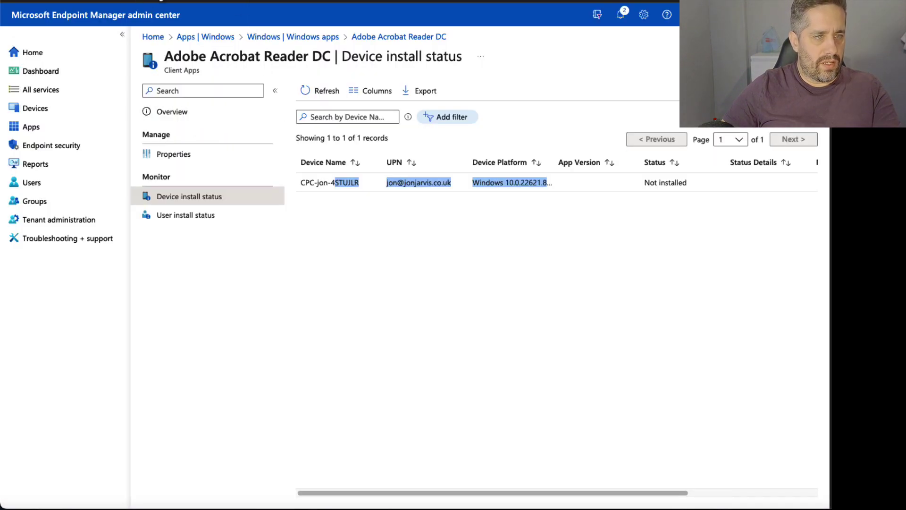
Refresh Adobe Acrobat Reader DC's device install status, then return to the Windows apps list.
left_click(536, 231)
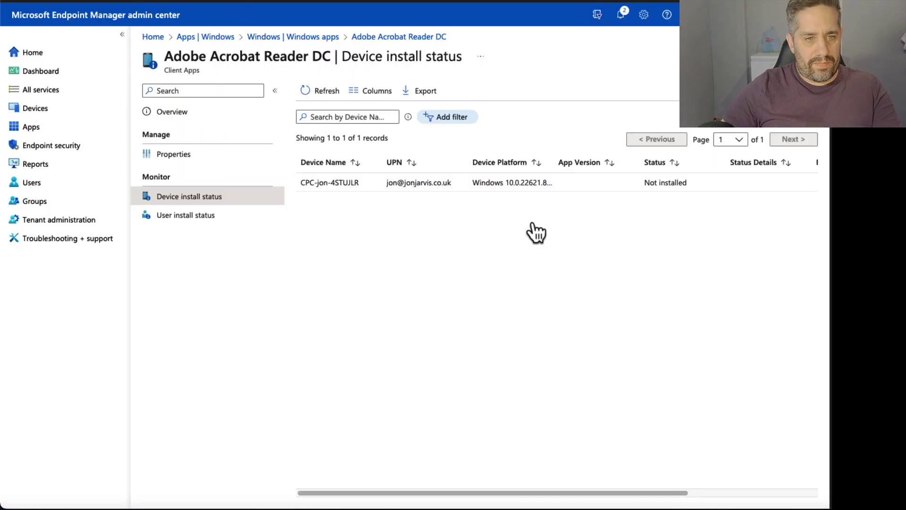
left_click(323, 92)
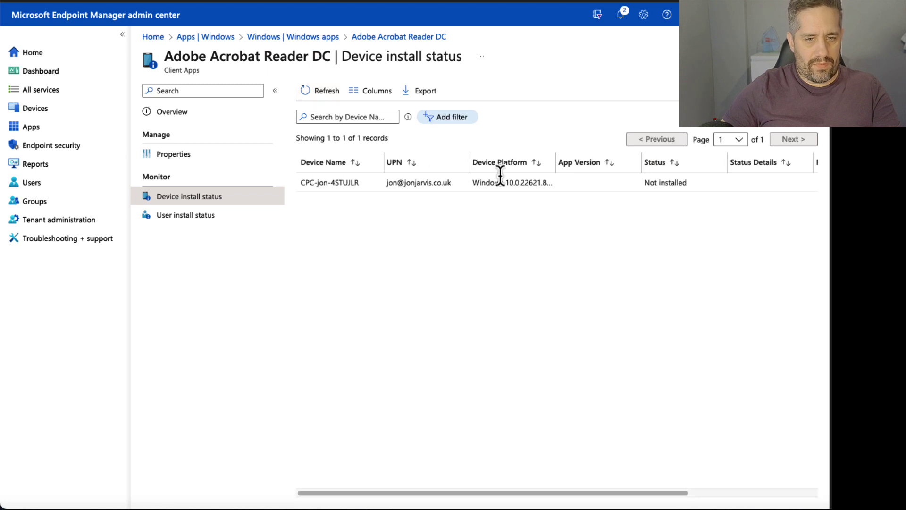
left_click(321, 38)
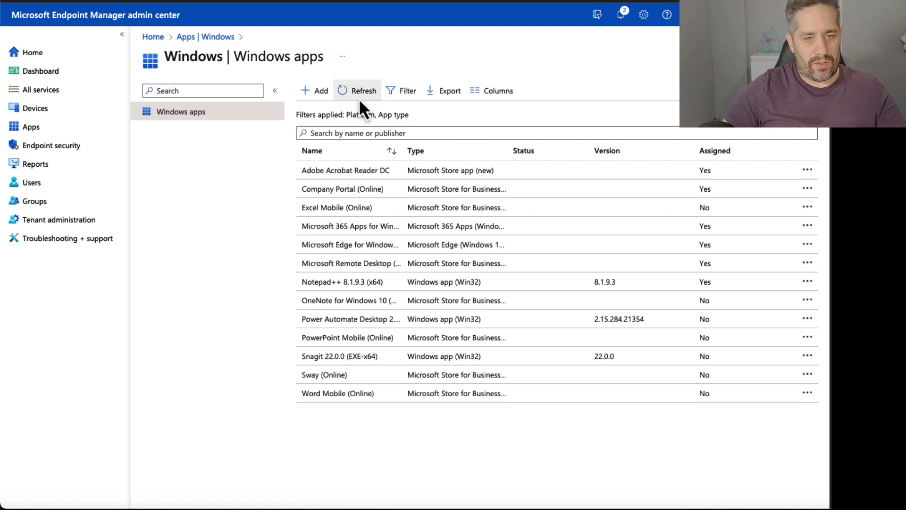
Start another Add App wizard for a Microsoft Store app (new).
left_click(320, 92)
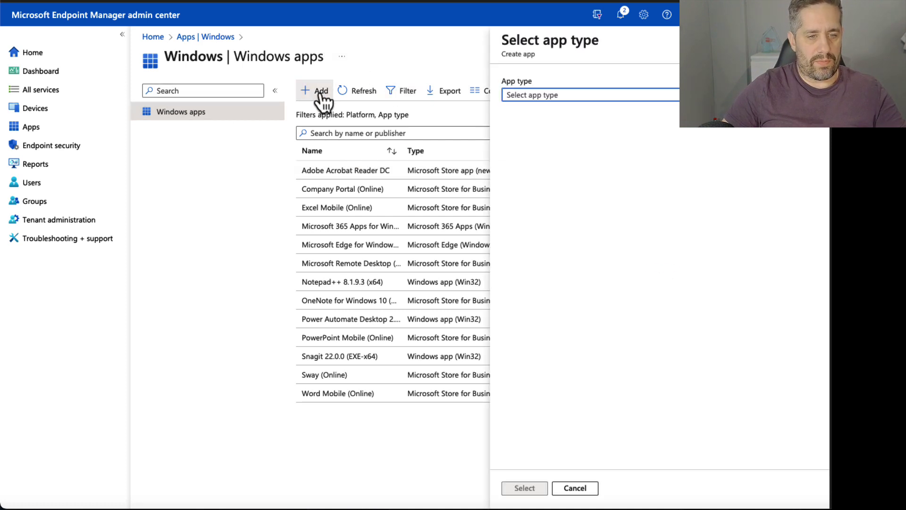
left_click(531, 97)
left_click(538, 127)
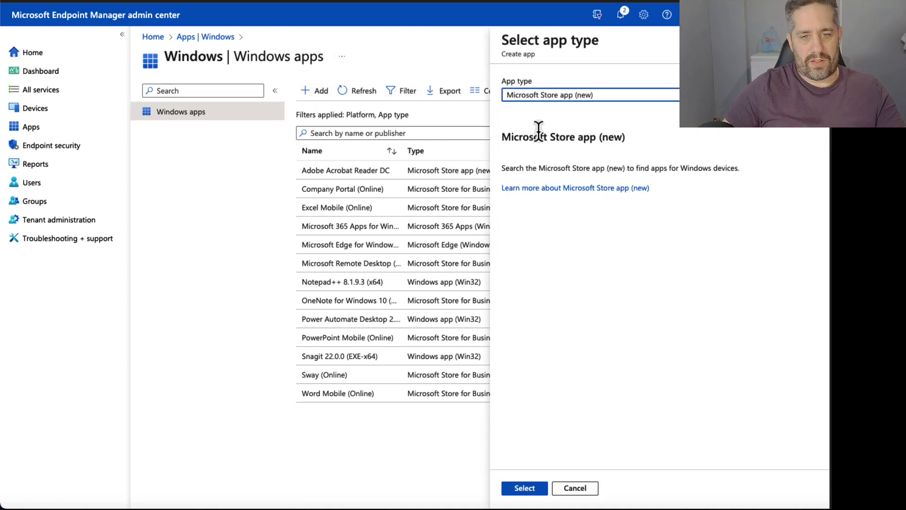
left_click(525, 488)
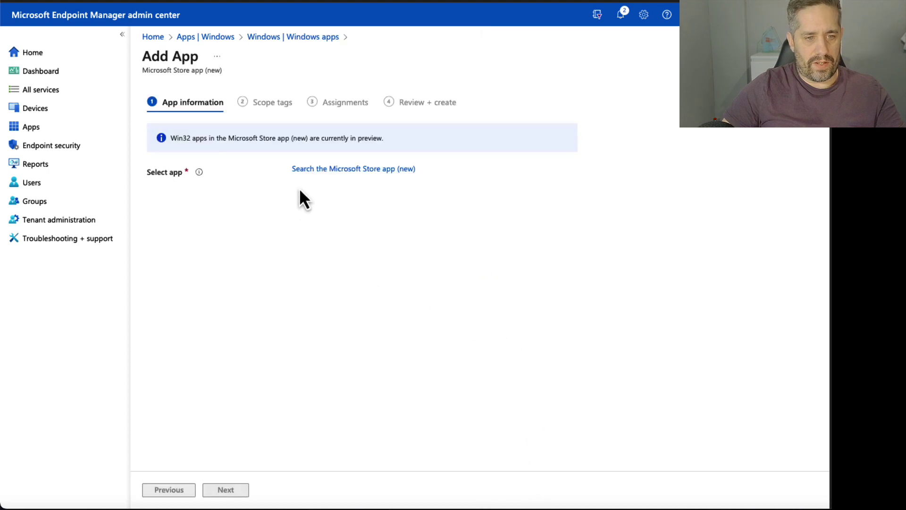
Search the Store for 'adobe', select Adobe Express, and continue past App information.
left_click(312, 170)
type("ado")
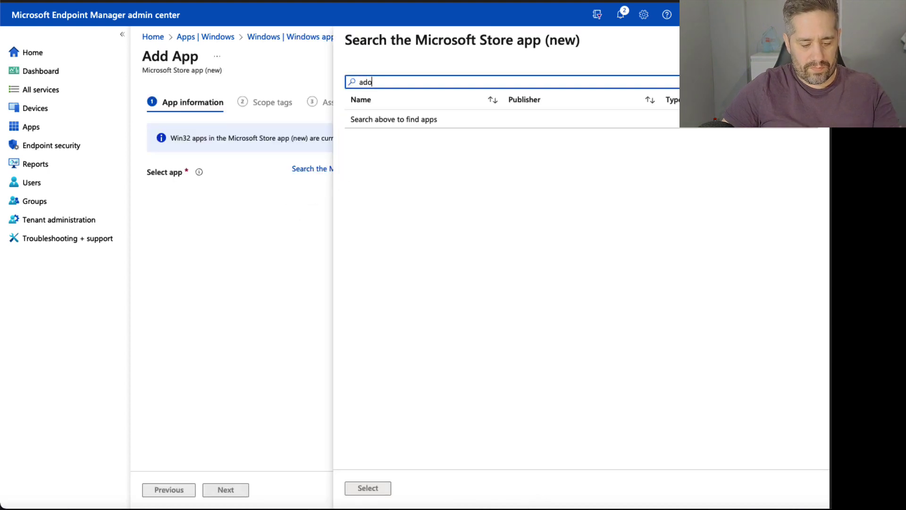
type("be")
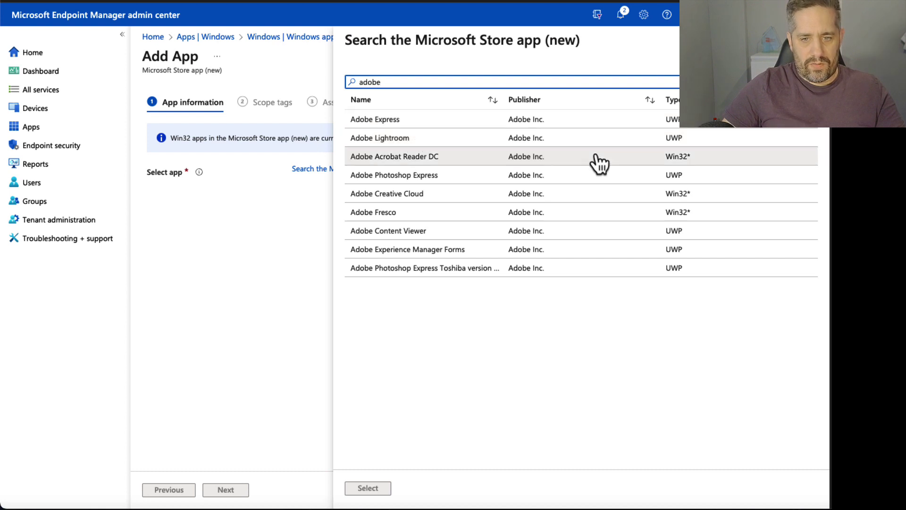
left_click(396, 123)
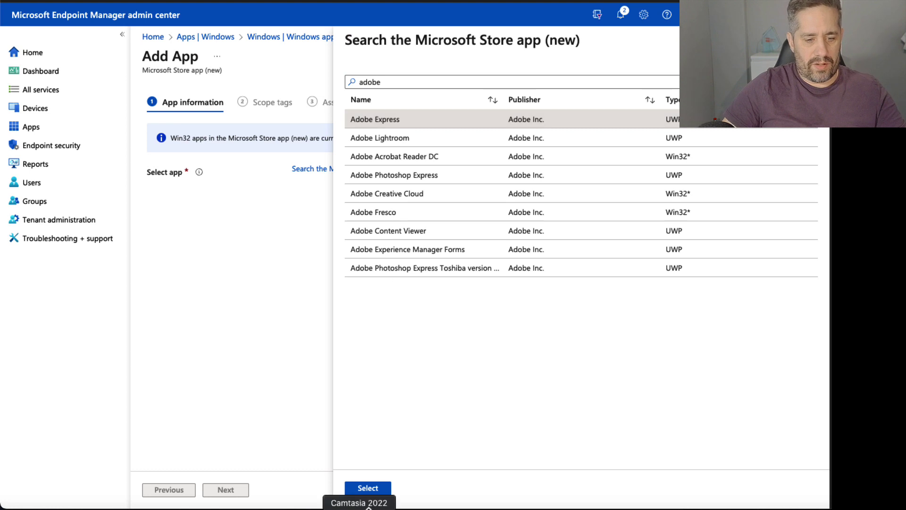
left_click(371, 490)
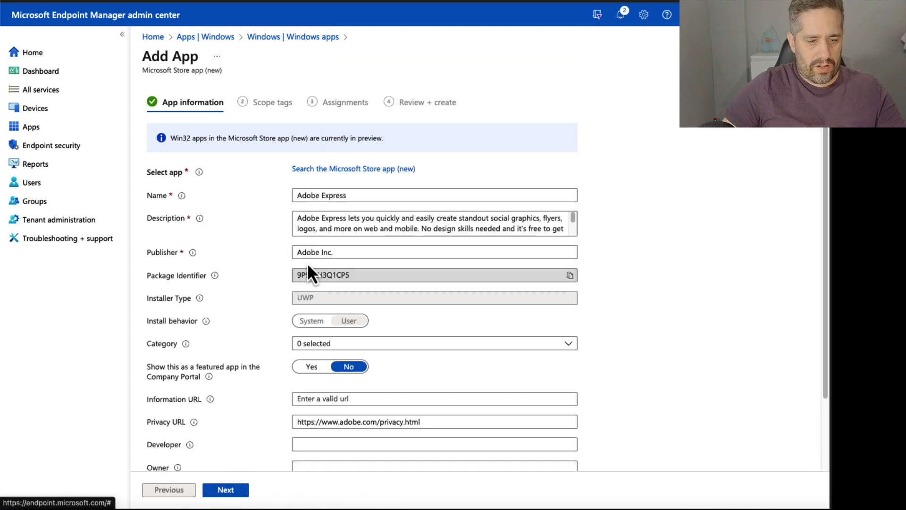
scroll(307, 262, "down", 2)
left_click(232, 490)
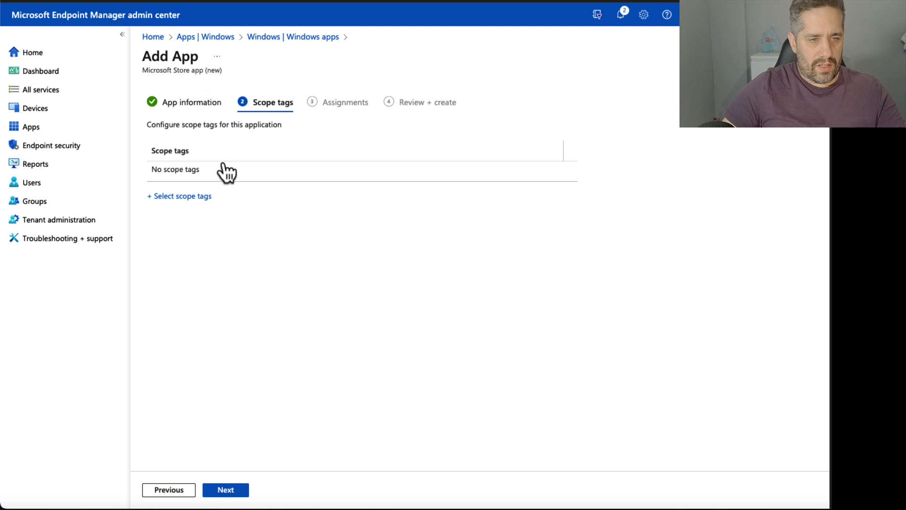
Require Adobe Express for group W365_Ent_2vCPU_4GB_64GB, found by searching 'w365', and create the app.
left_click(238, 493)
left_click(177, 197)
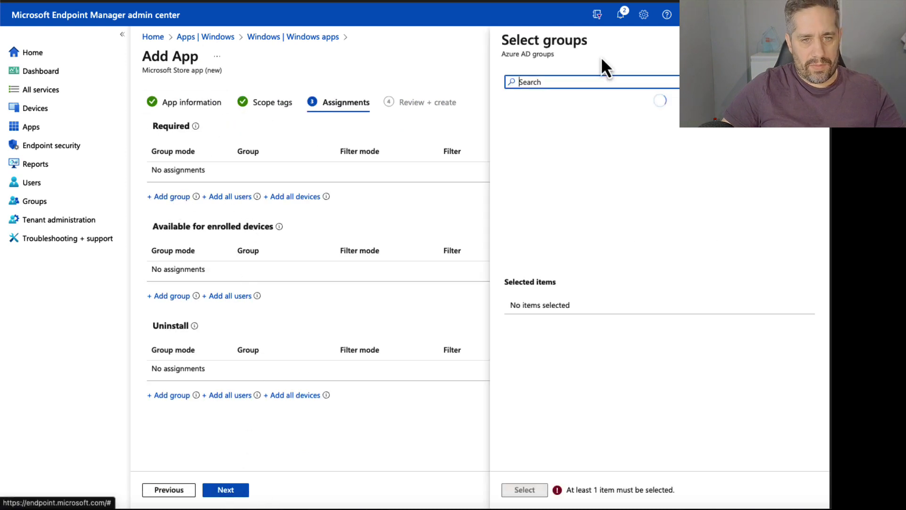
type("w2")
key("BackSpace")
type("36")
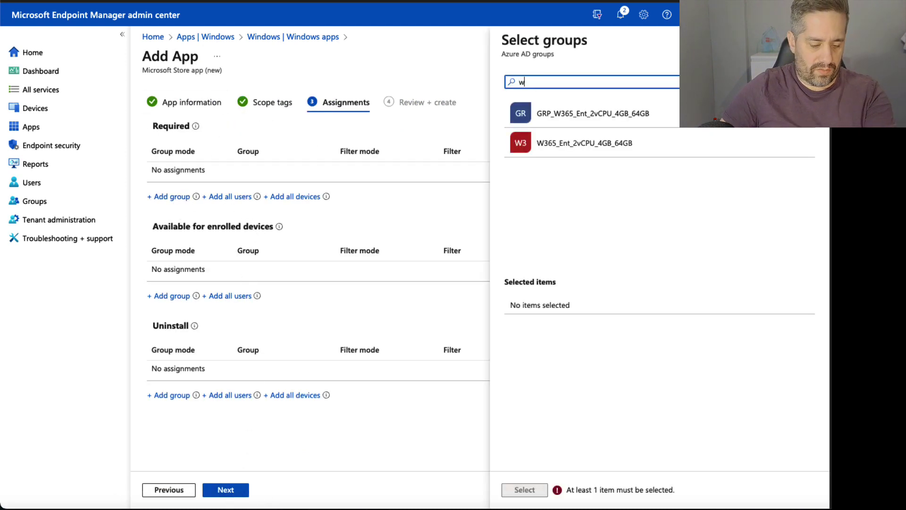
type("5")
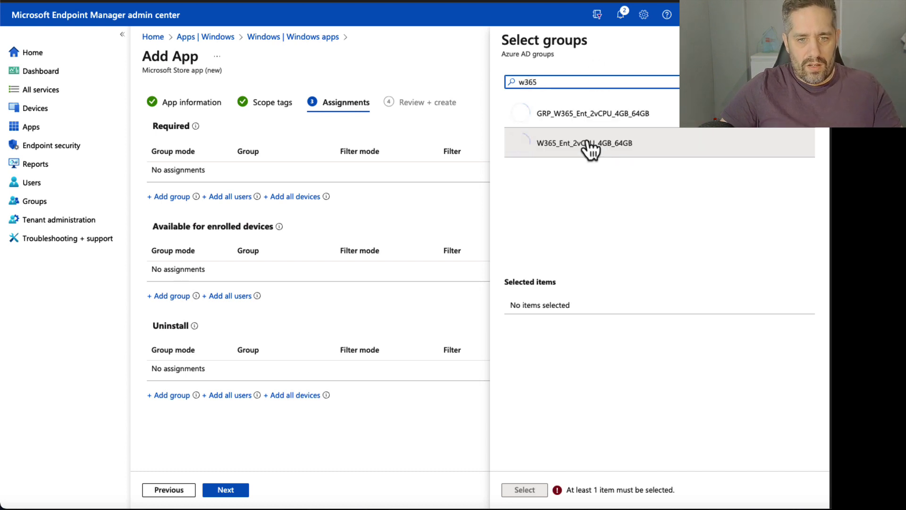
left_click(590, 145)
left_click(539, 493)
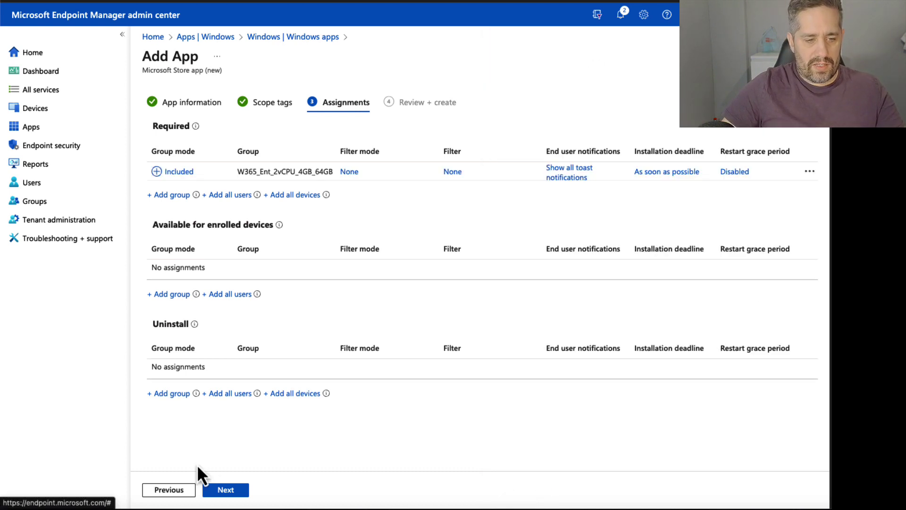
left_click(239, 493)
left_click(238, 493)
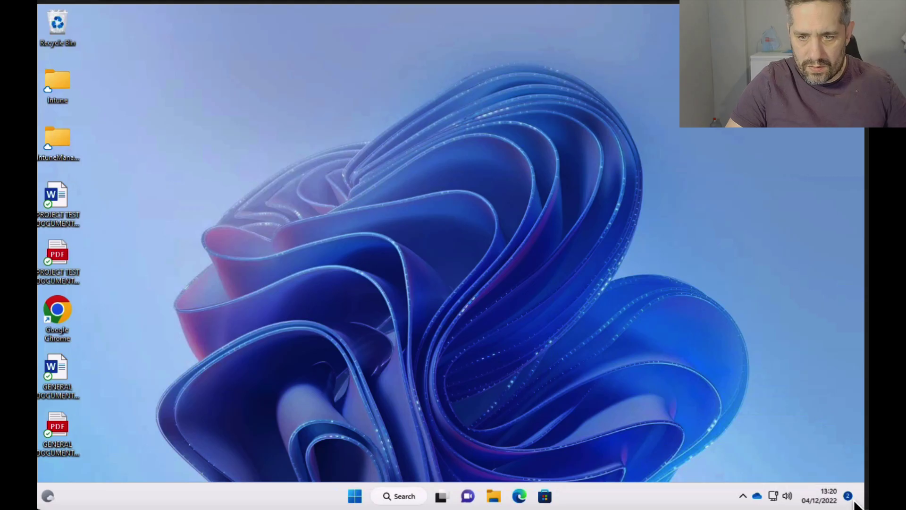
Check the Cloud PC's notification centre for the Adobe Express install notice.
left_click(850, 500)
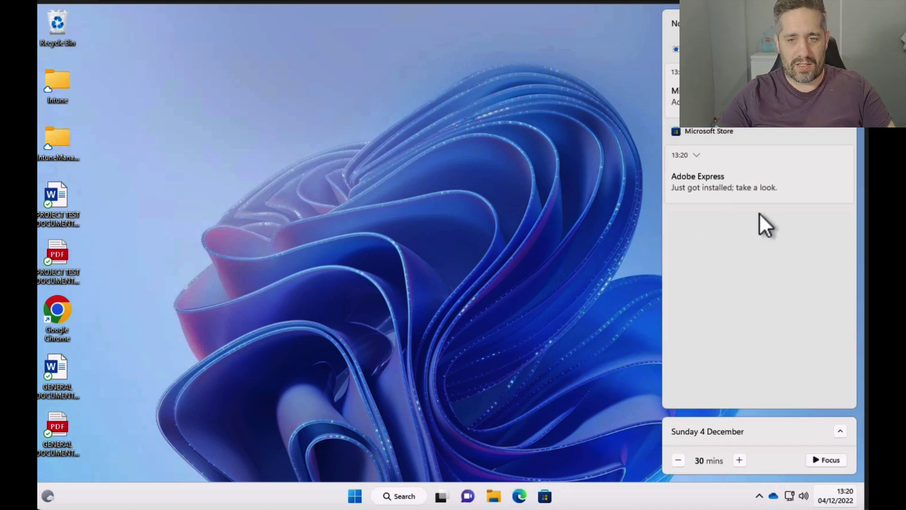
Launch Adobe Express from the Start menu's Recommended list and allow its App installed prompt.
left_click(355, 496)
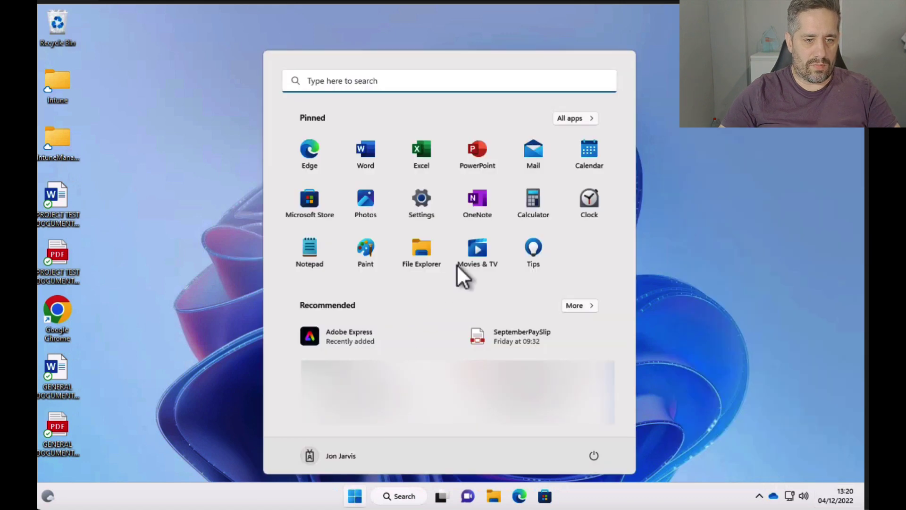
left_click(360, 343)
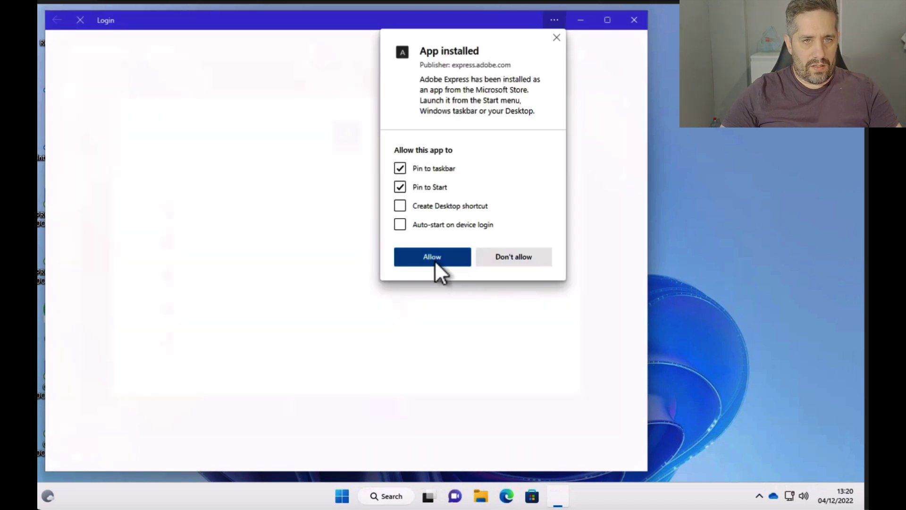
left_click(559, 27)
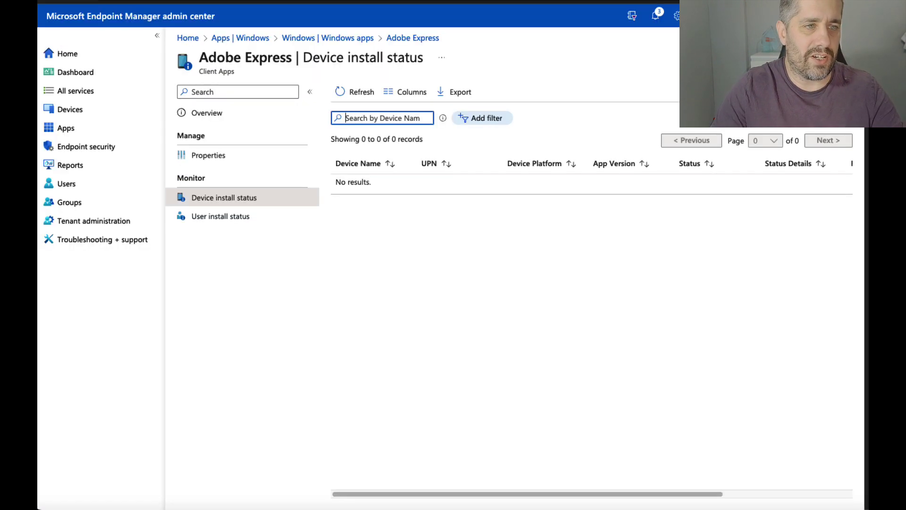
Return to the Windows apps list and open the Adobe Acrobat Reader DC overview.
left_click(309, 38)
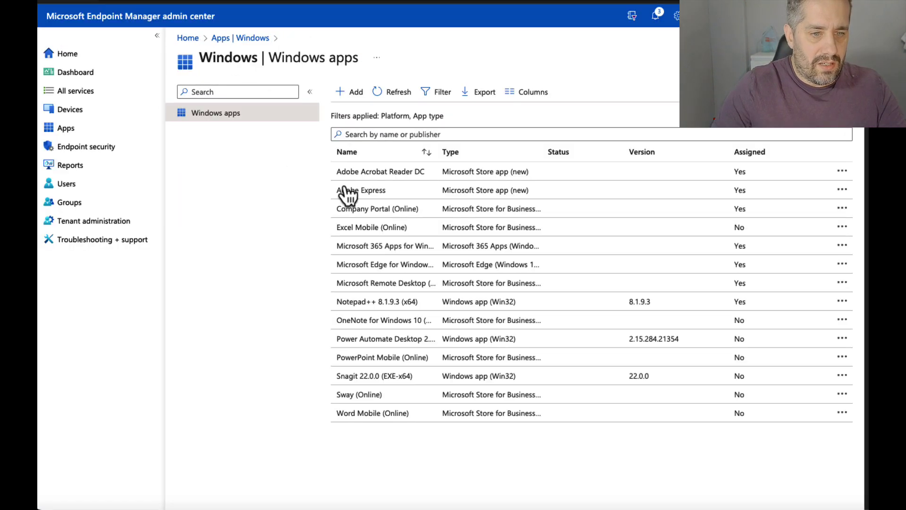
left_click(386, 173)
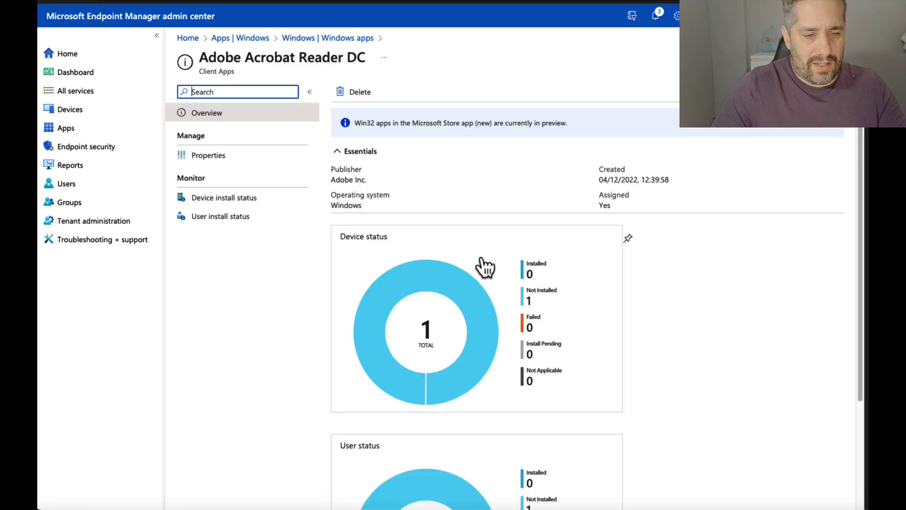